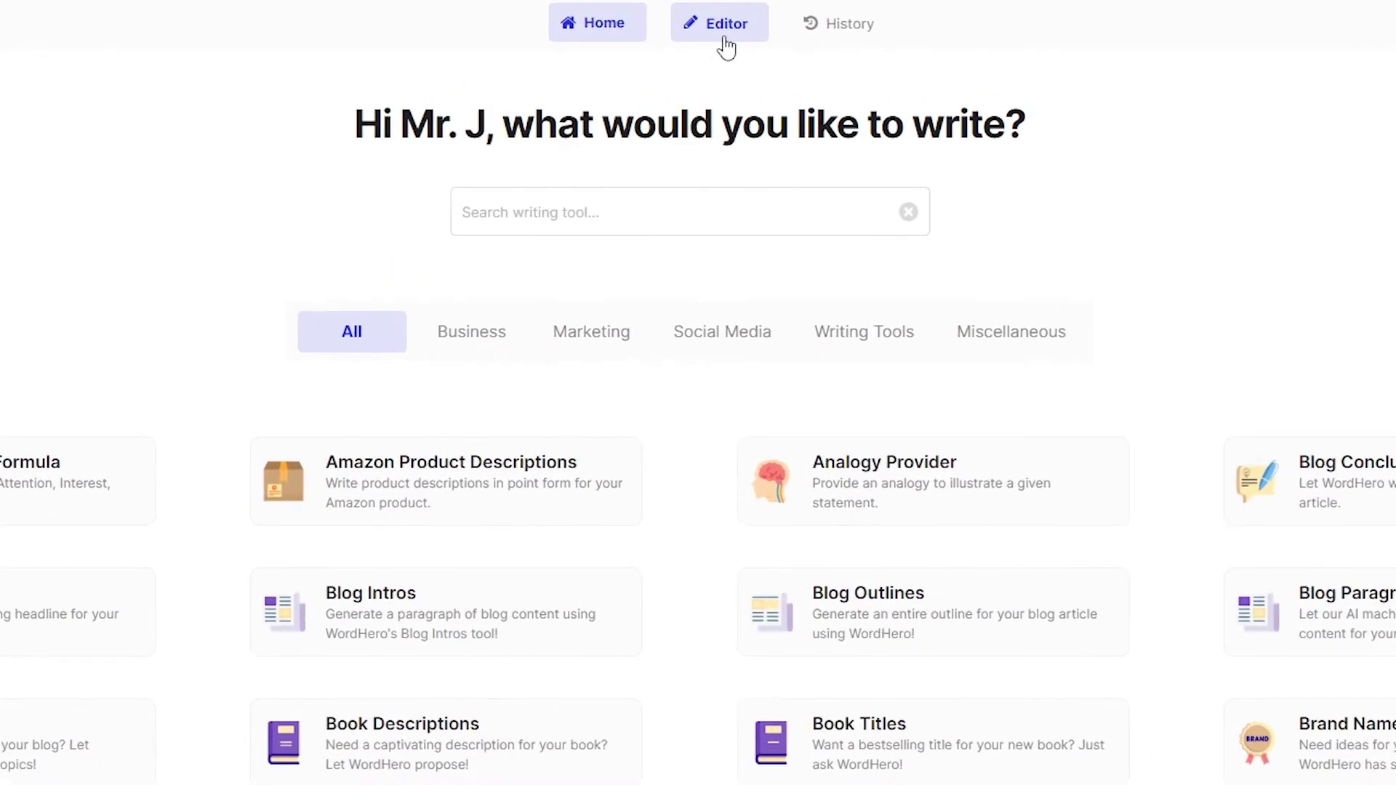
# Open the Editor page from the top navigation bar to show a blank new document.
pyautogui.doubleClick(726, 45)
pyautogui.click(725, 45)
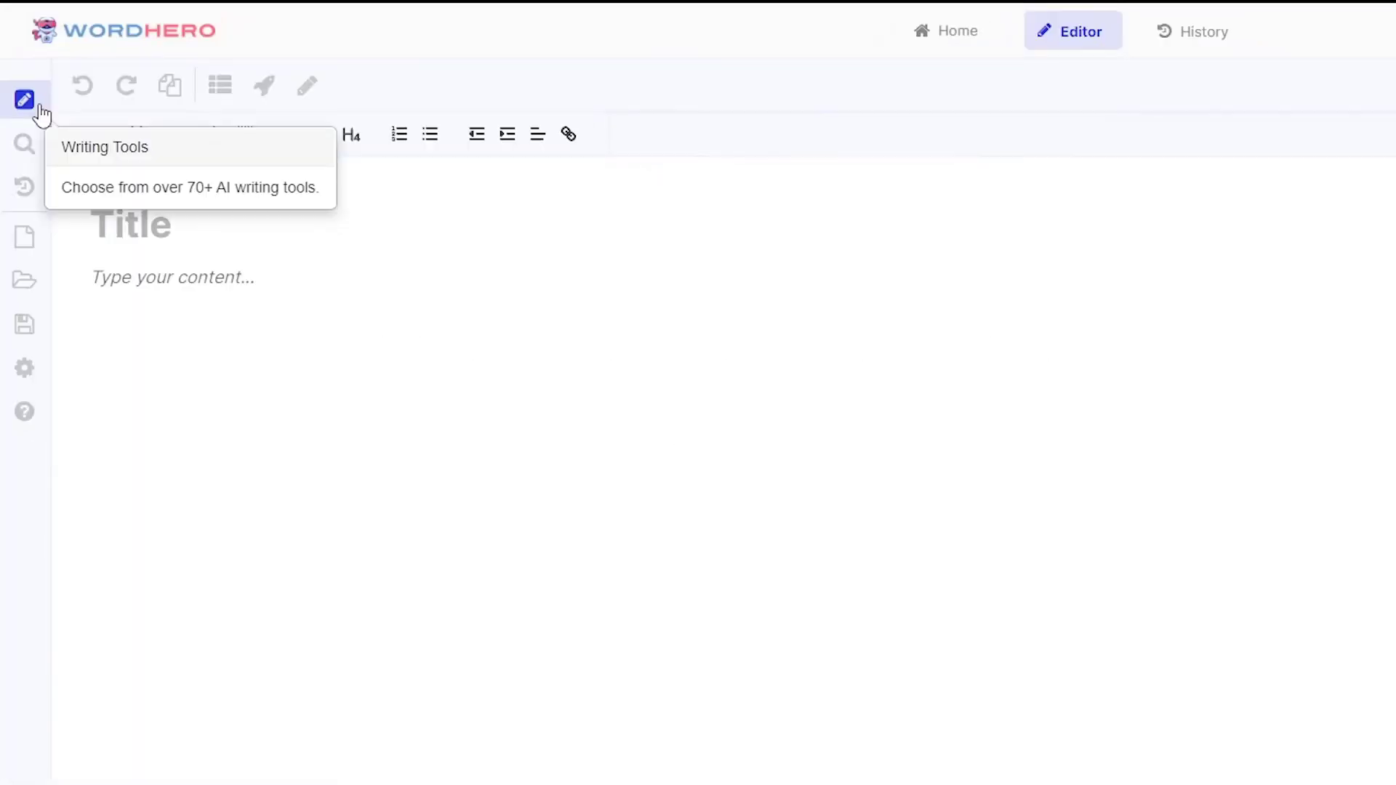
pyautogui.click(34, 43)
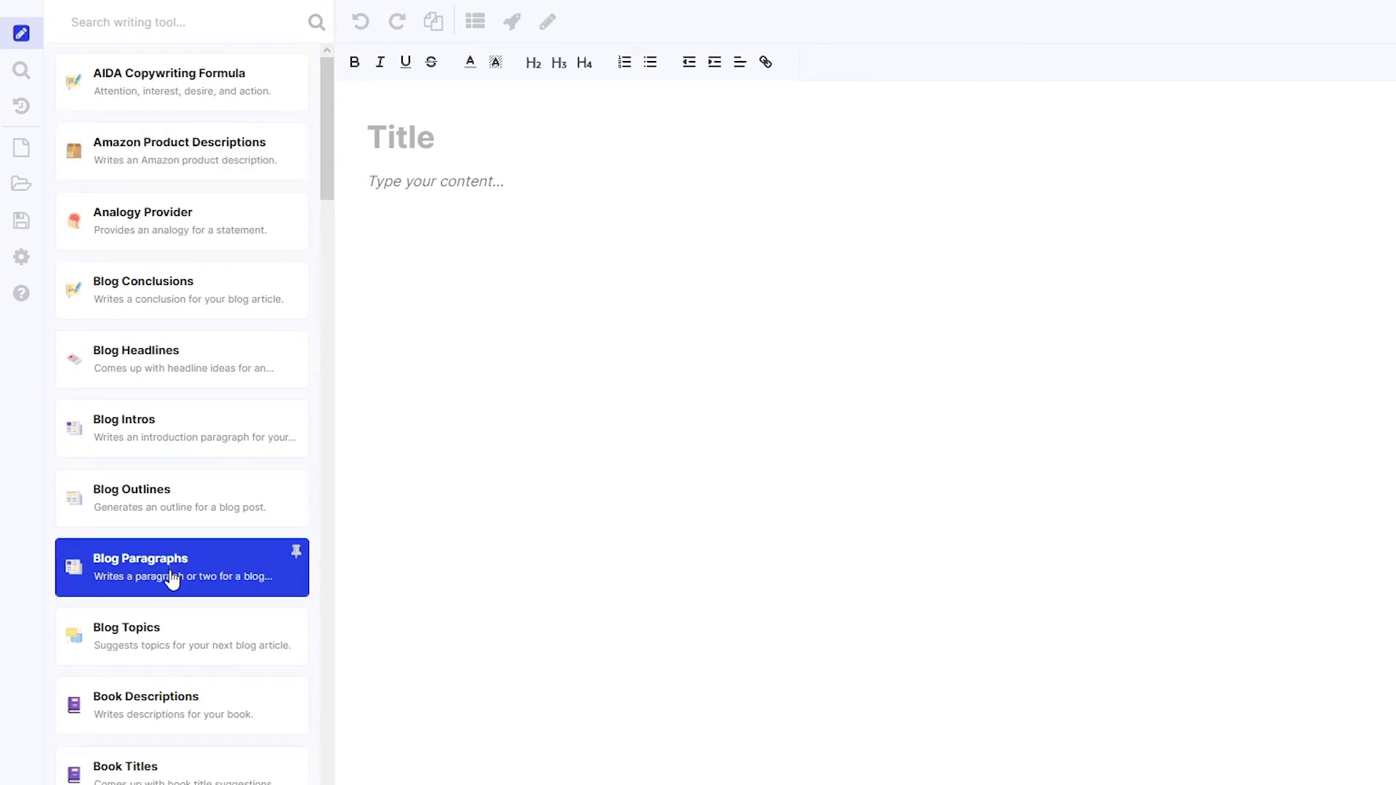
pyautogui.scroll(-5, 169, 583)
pyautogui.scroll(-10, 162, 586)
pyautogui.scroll(-8, 162, 589)
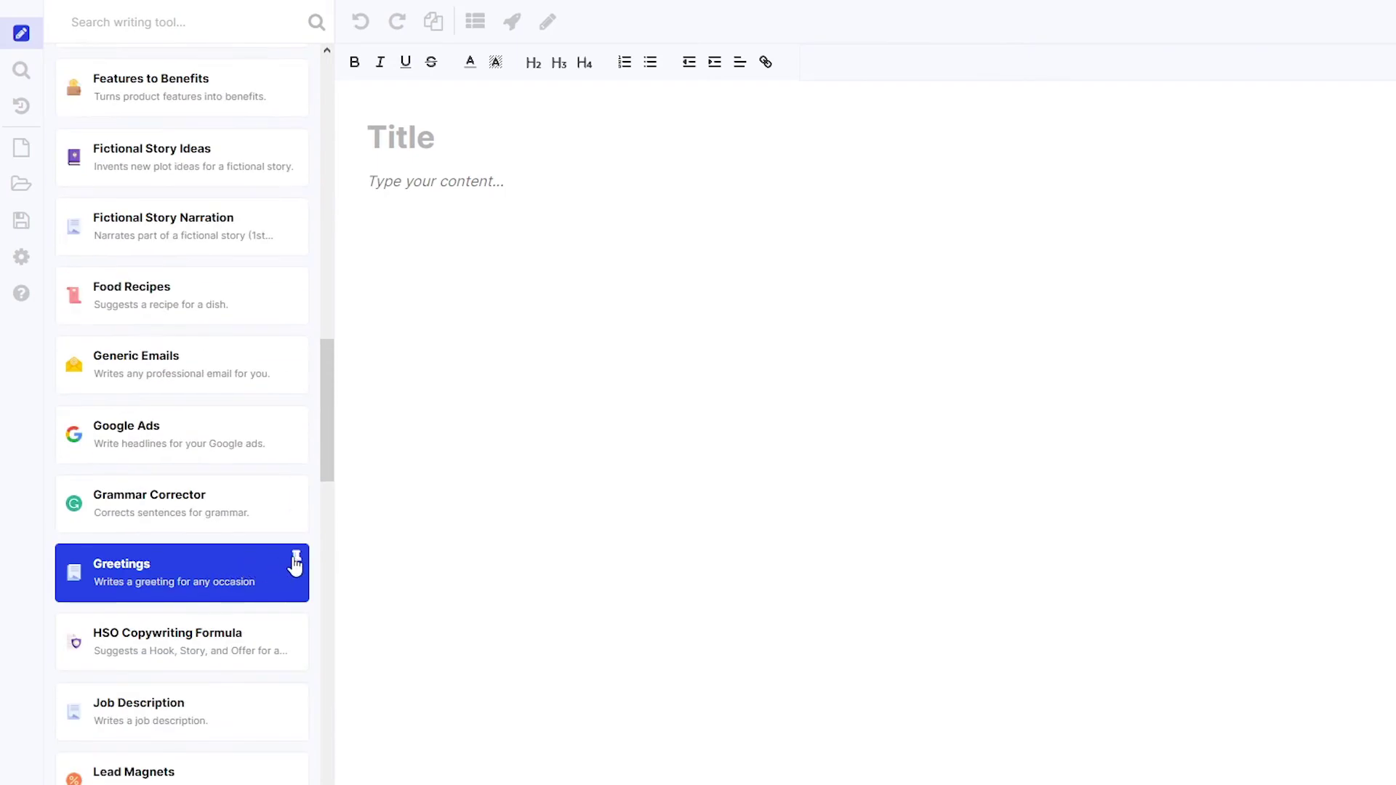
pyautogui.scroll(9, 272, 577)
pyautogui.scroll(7, 261, 596)
pyautogui.scroll(5, 260, 596)
pyautogui.scroll(4, 224, 598)
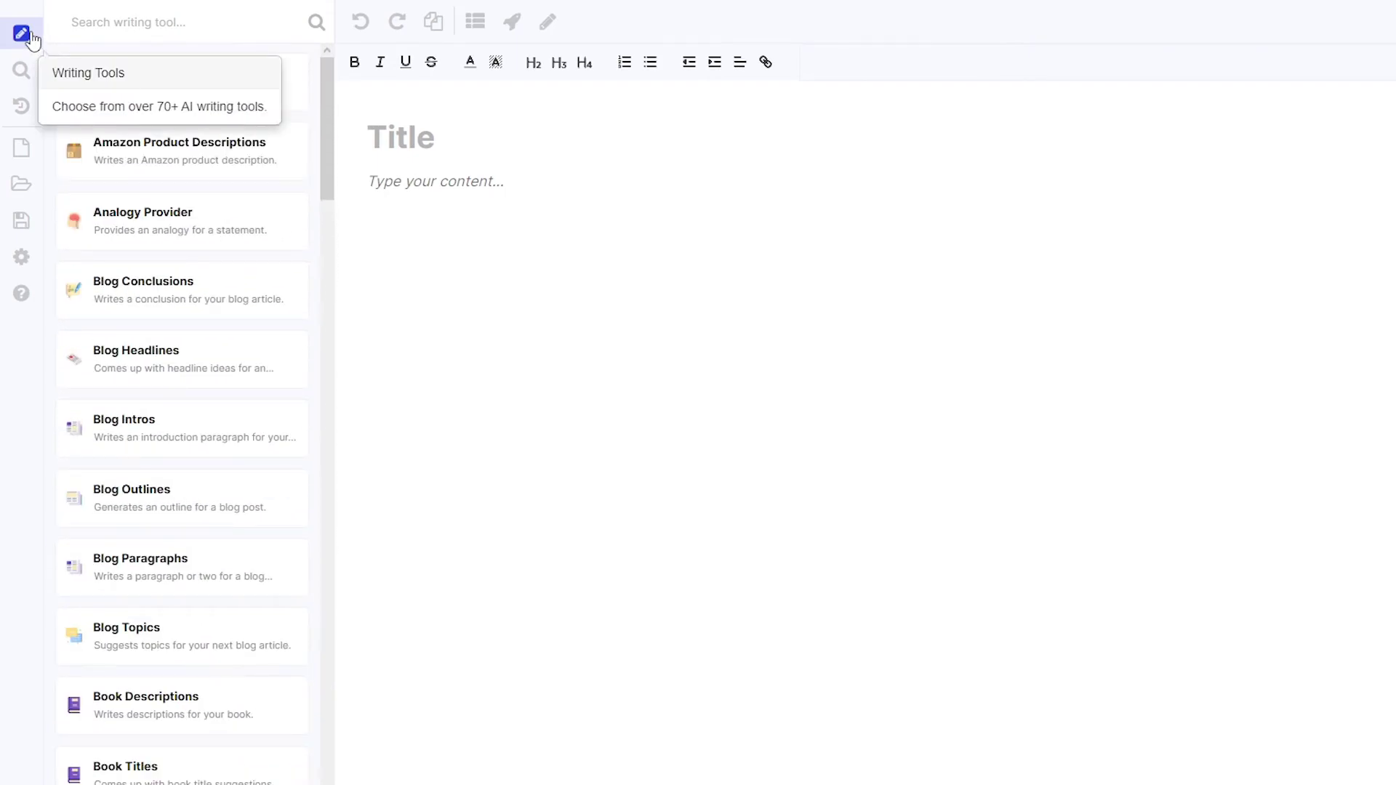
pyautogui.click(31, 38)
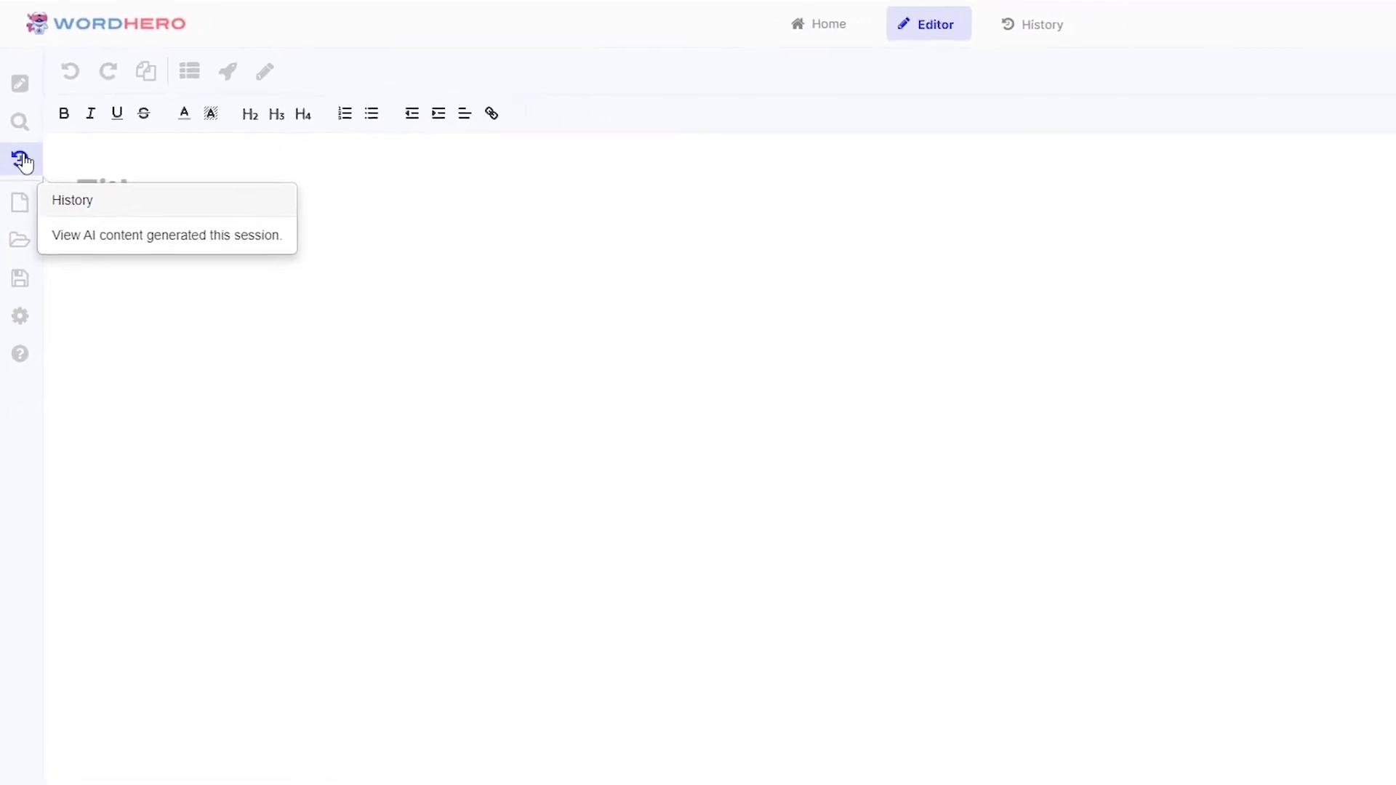
# Show the History panel with its saved documents list beside the empty editor.
pyautogui.click(28, 180)
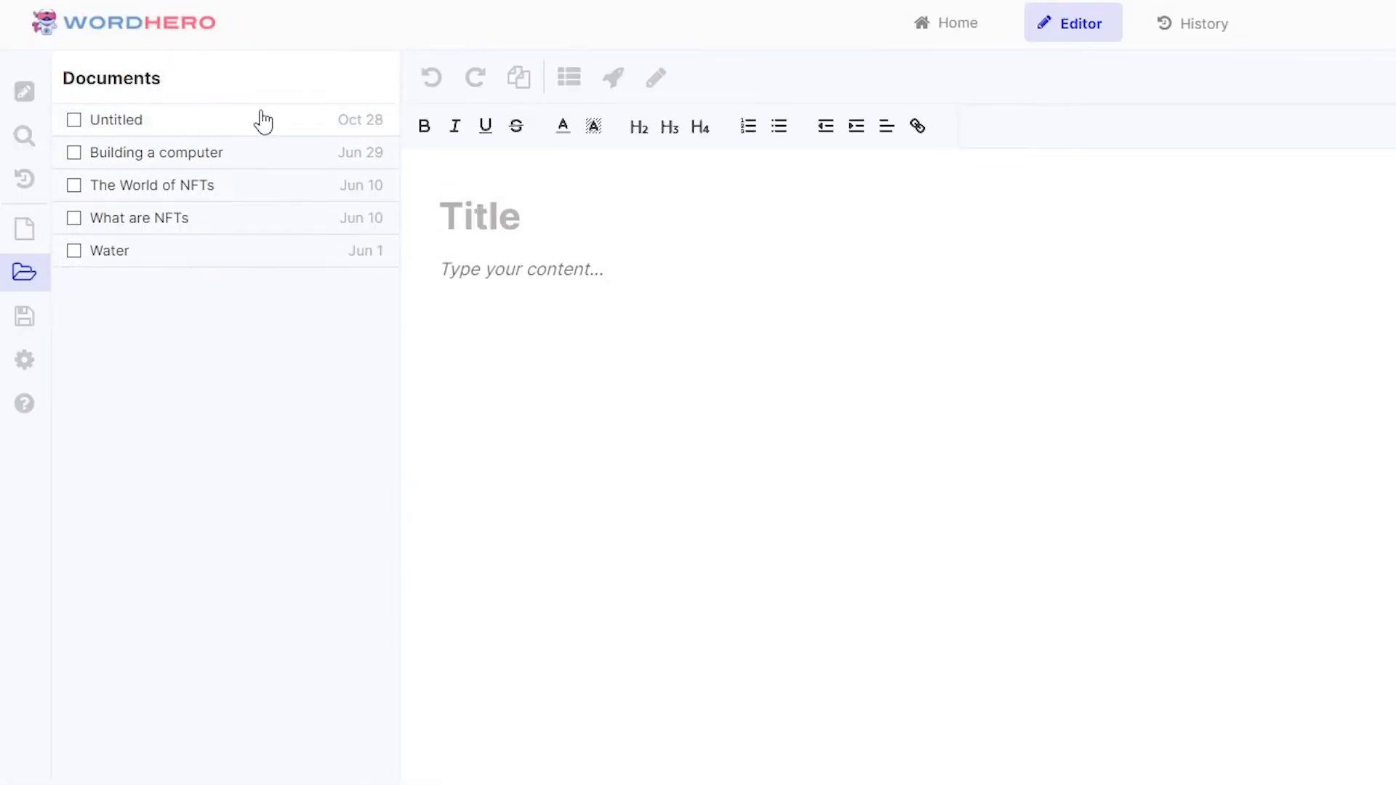
# Save the blank document, then open and close the saved Documents panel.
pyautogui.click(29, 287)
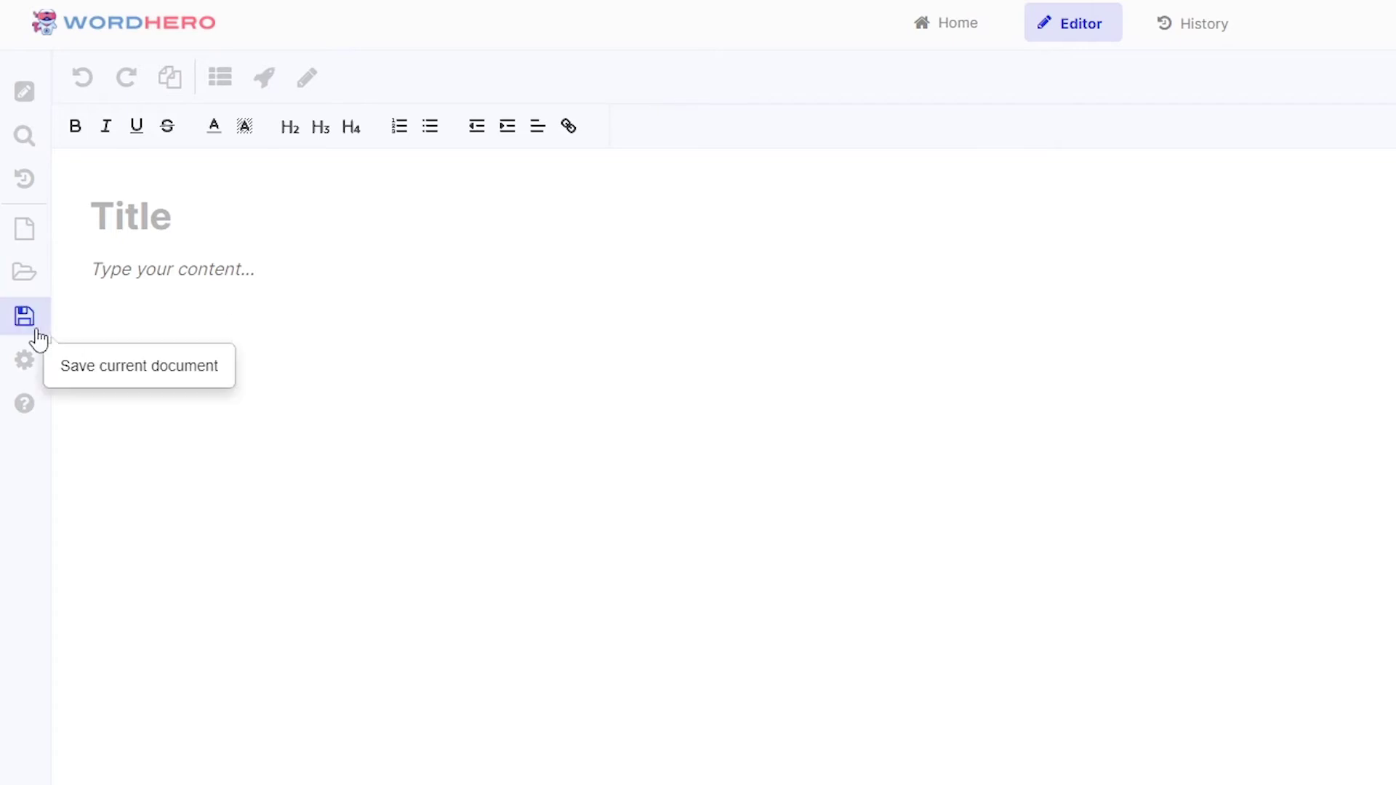
pyautogui.click(30, 281)
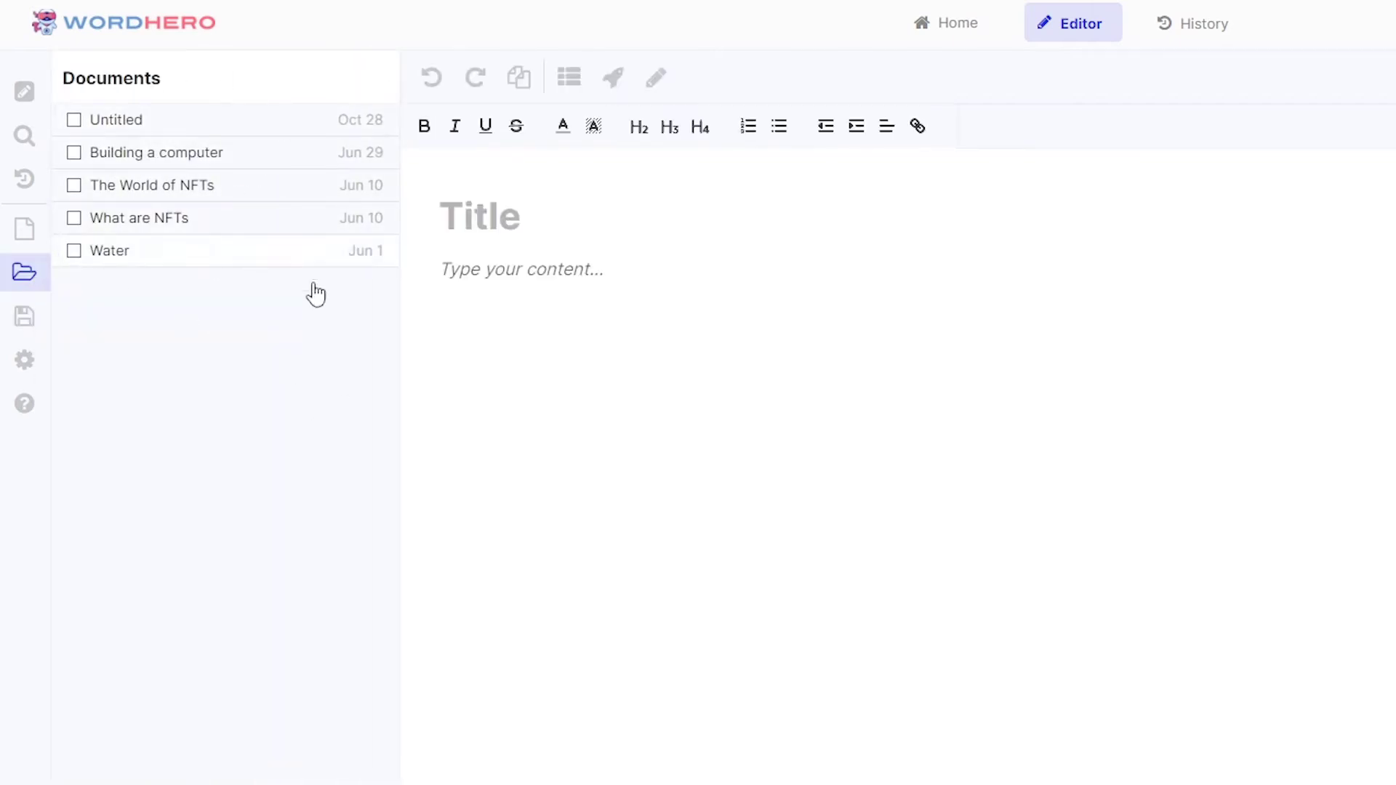
pyautogui.click(29, 278)
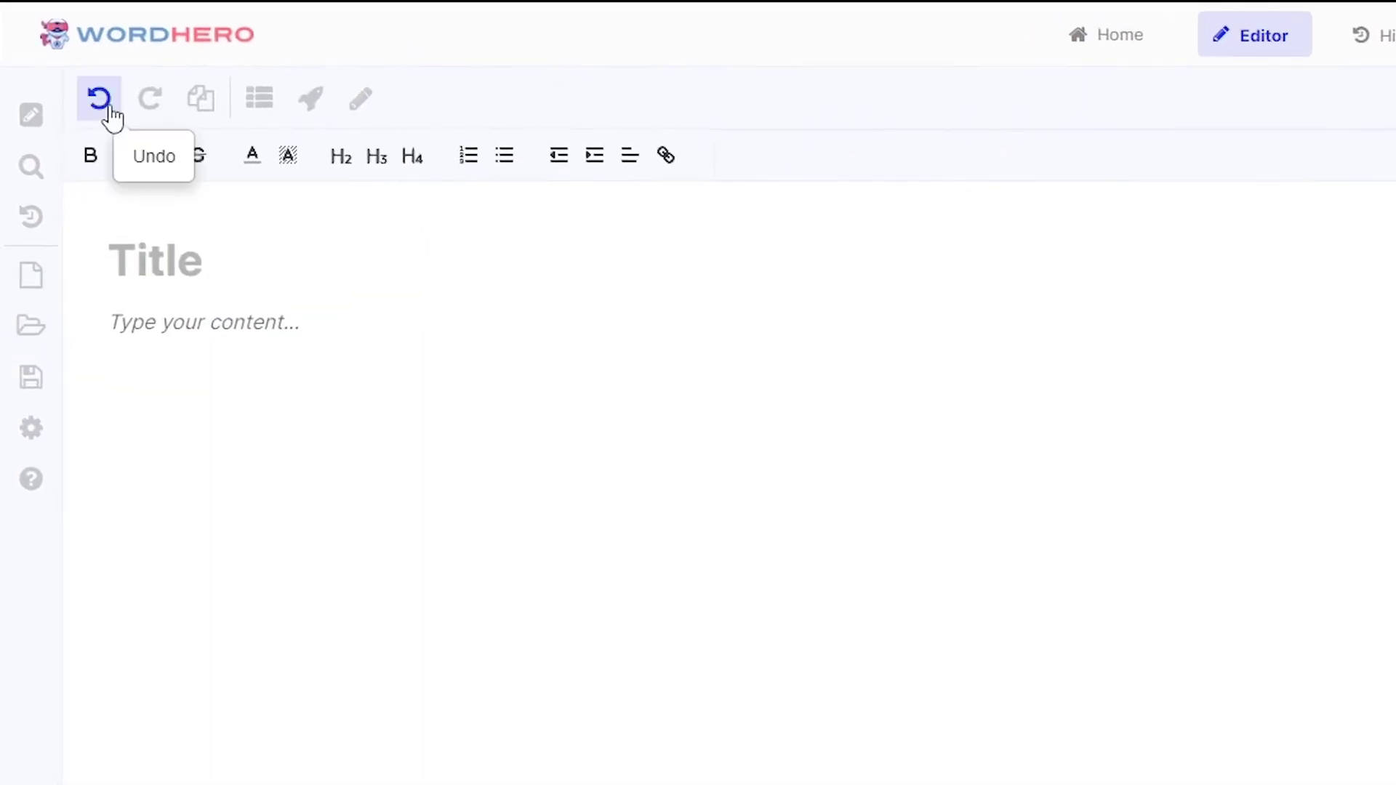